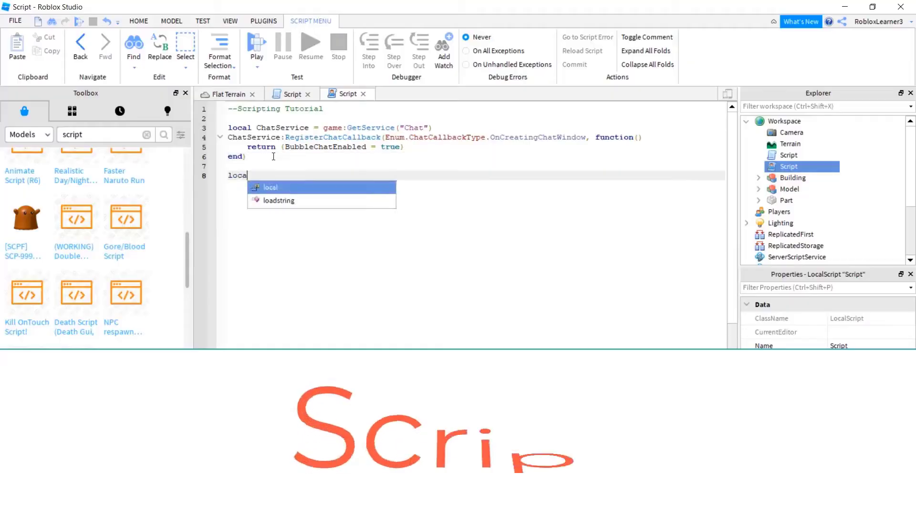
# Bring up Roblox Studio, preview a Baseplate place's Teams service, and return to the template gallery
pyautogui.write('chat = g')
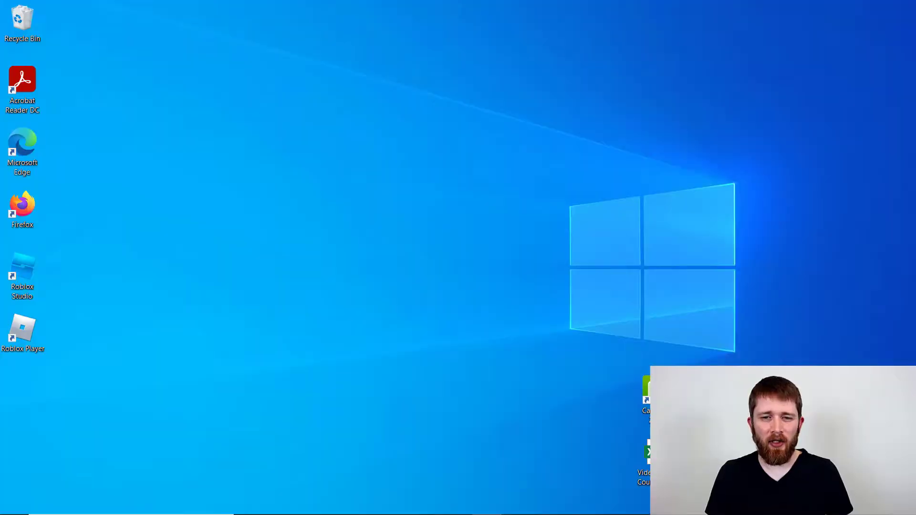
pyautogui.click(428, 504)
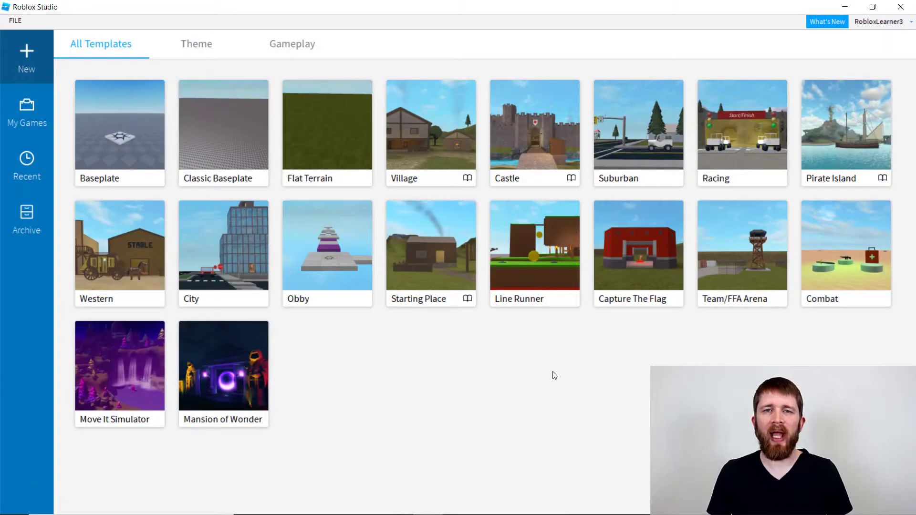
pyautogui.click(122, 140)
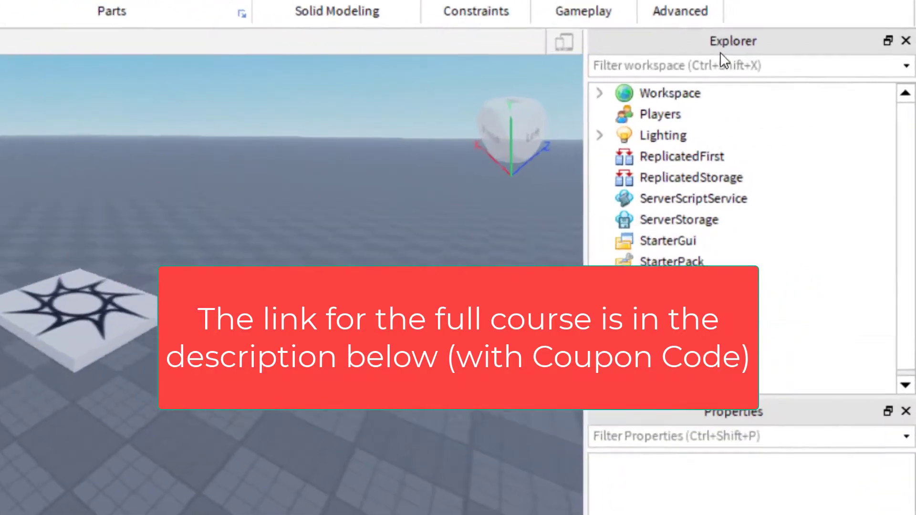
pyautogui.click(629, 306)
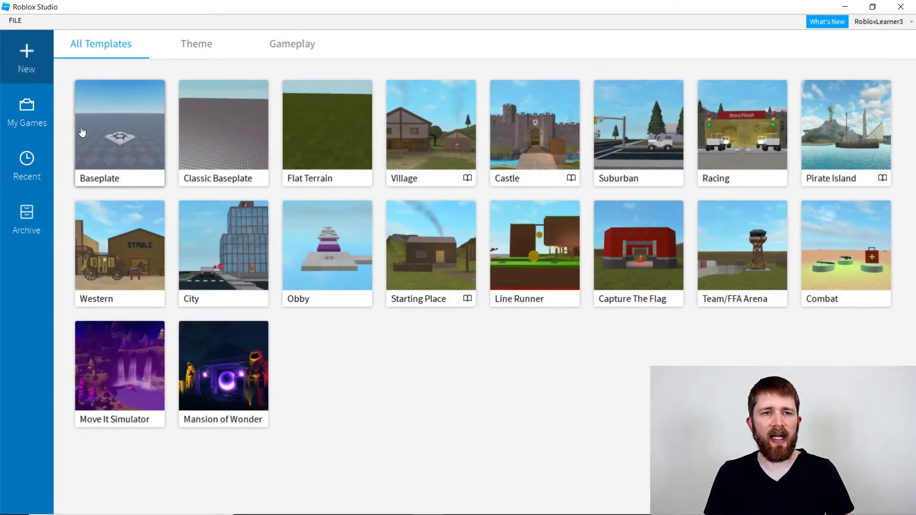
# Create a Flat Terrain place, tilt the view down to the grass, and show the Model tools
pyautogui.click(319, 143)
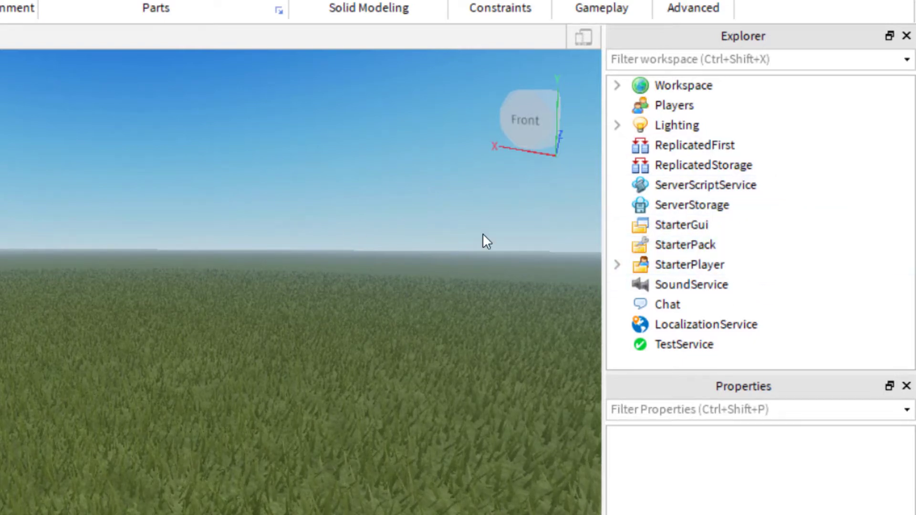
pyautogui.moveTo(118, 385); pyautogui.dragTo(119, 386, button='right')
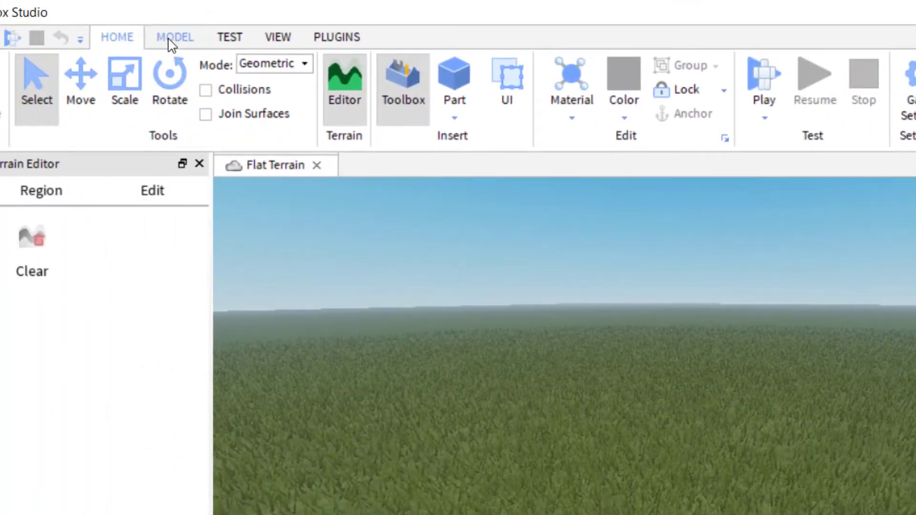
pyautogui.click(173, 42)
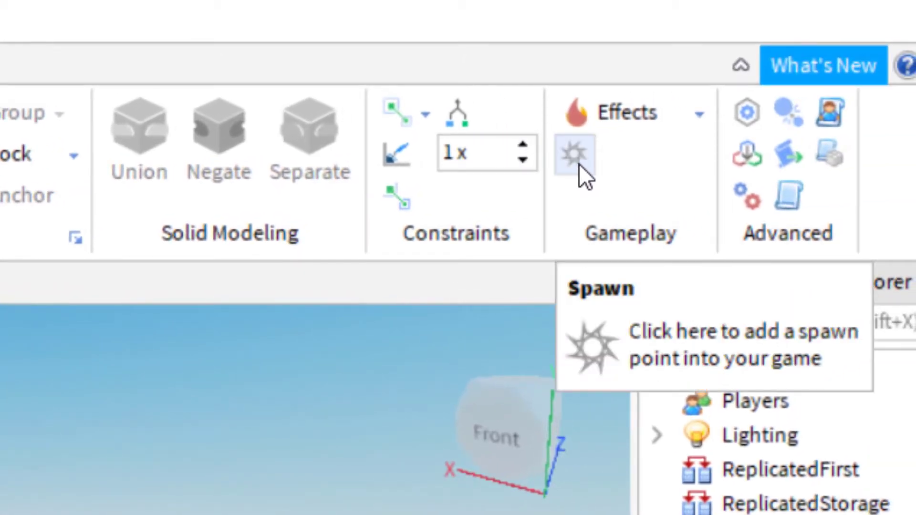
# Add a spawn pad, slide it left across the grass, and rename it BlueSpawn
pyautogui.click(578, 162)
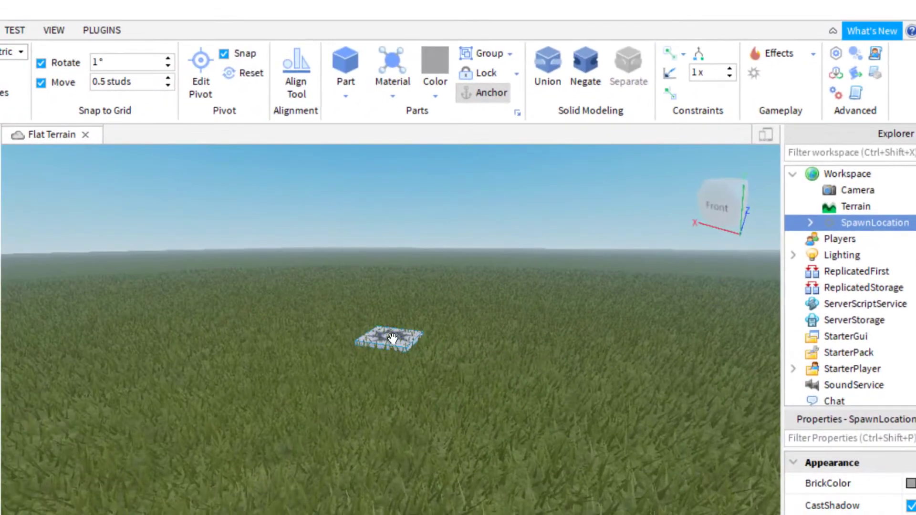
pyautogui.moveTo(399, 413); pyautogui.dragTo(365, 415)
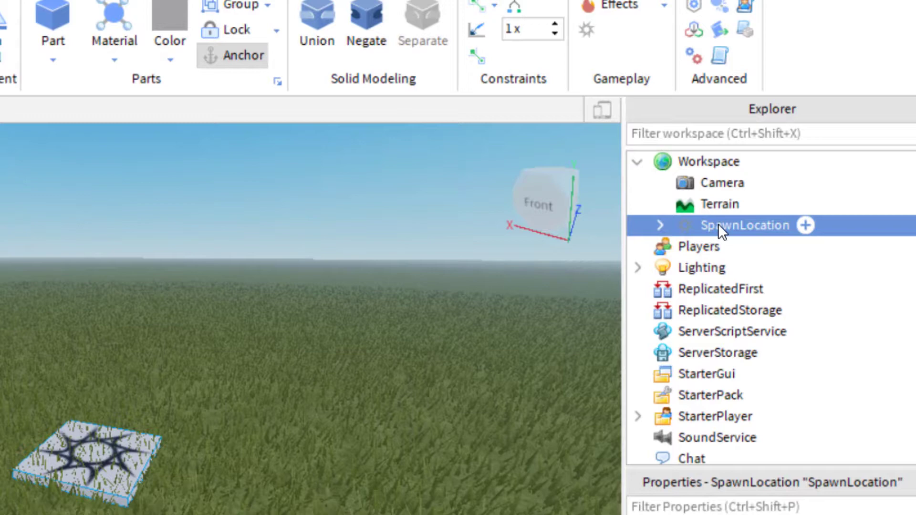
pyautogui.click(853, 223)
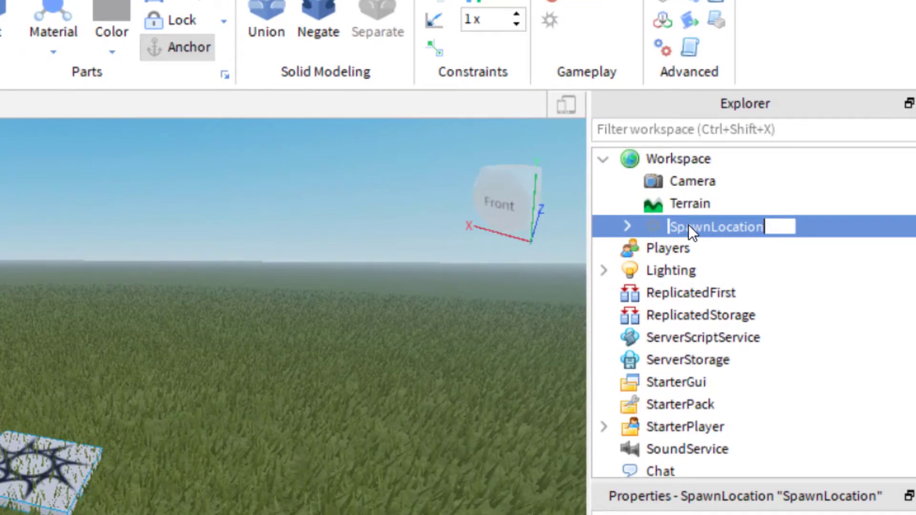
pyautogui.write('B')
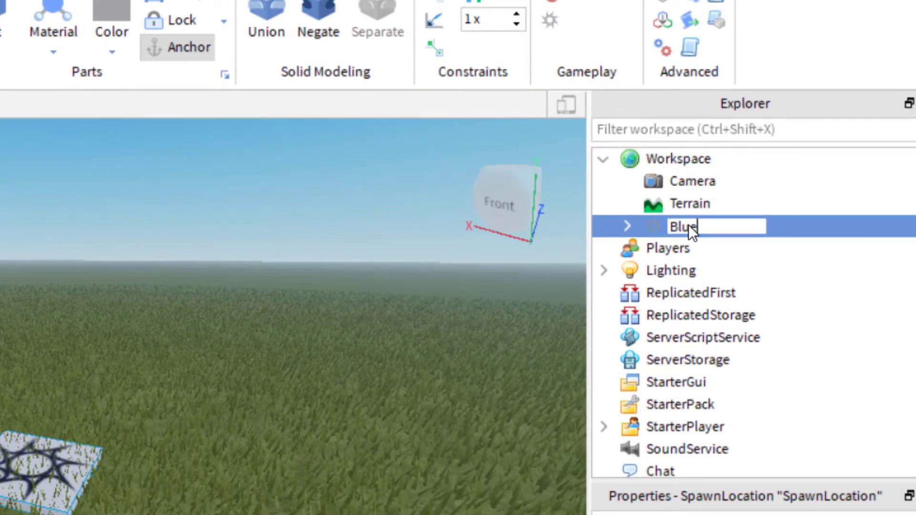
pyautogui.write('lueSpawn')
pyautogui.press('Return')
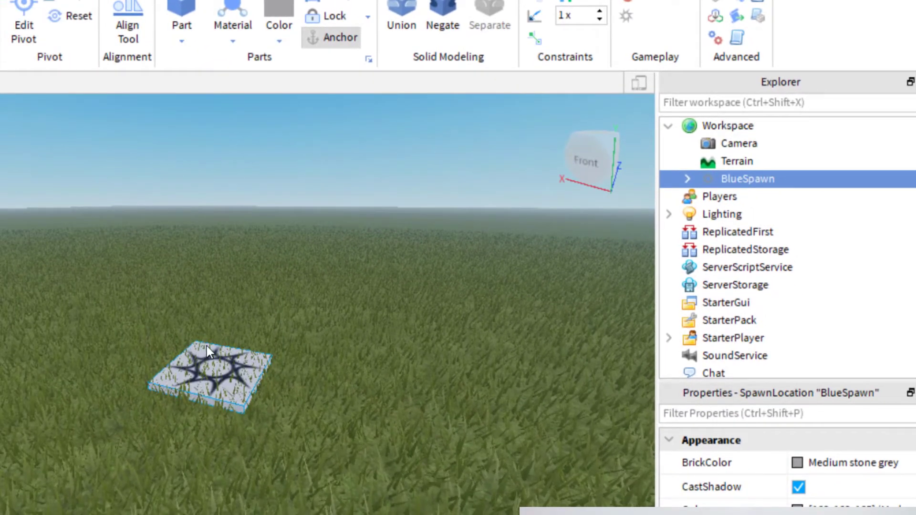
pyautogui.click(213, 382)
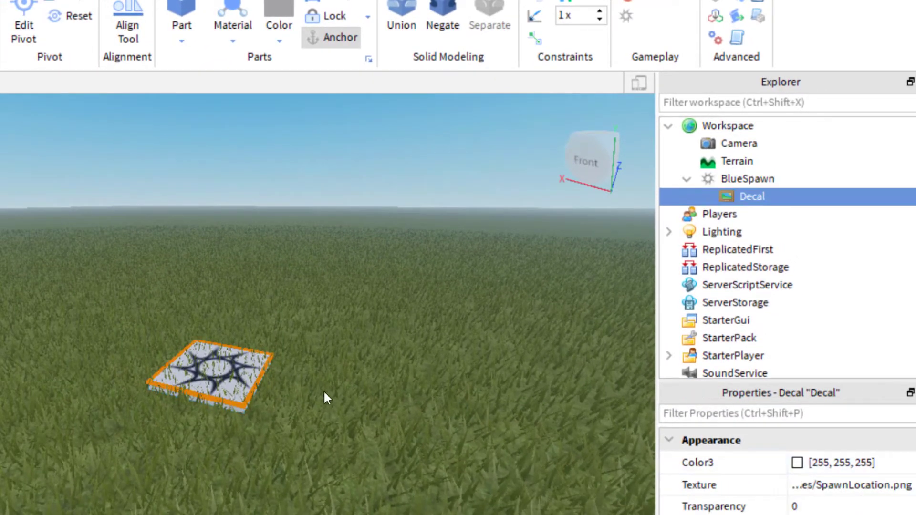
pyautogui.click(263, 393)
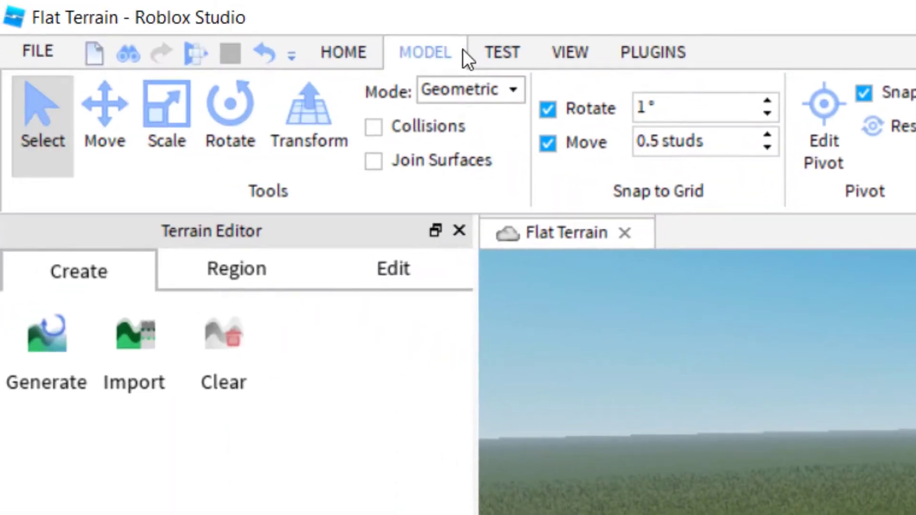
pyautogui.click(572, 44)
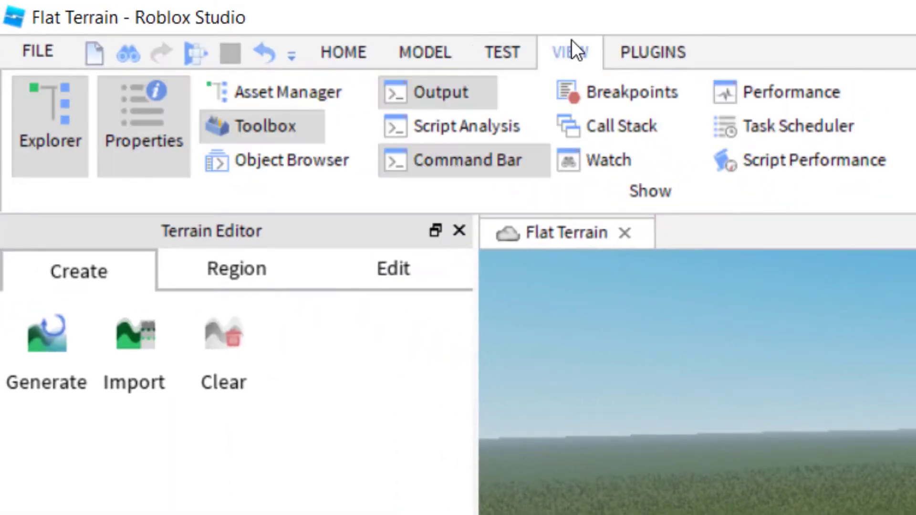
pyautogui.click(353, 54)
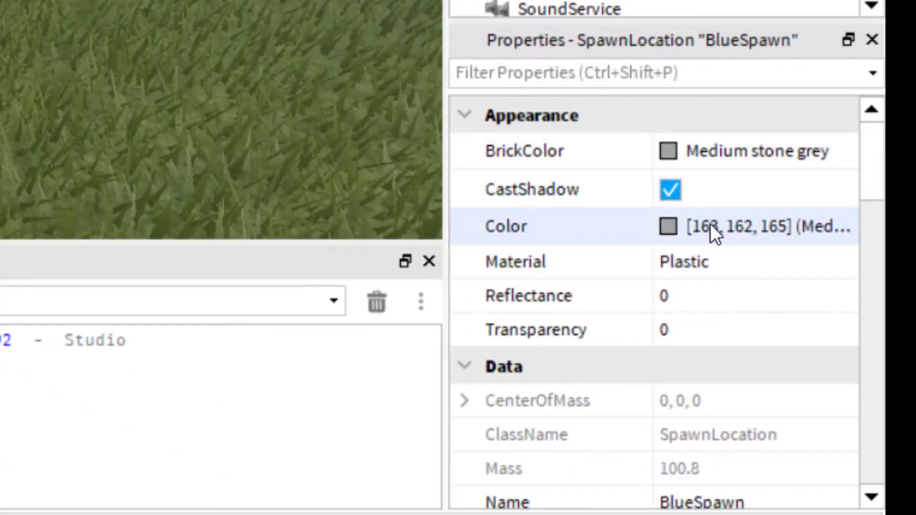
# Set BlueSpawn's BrickColor to Cyan [4, 175, 236]
pyautogui.click(711, 152)
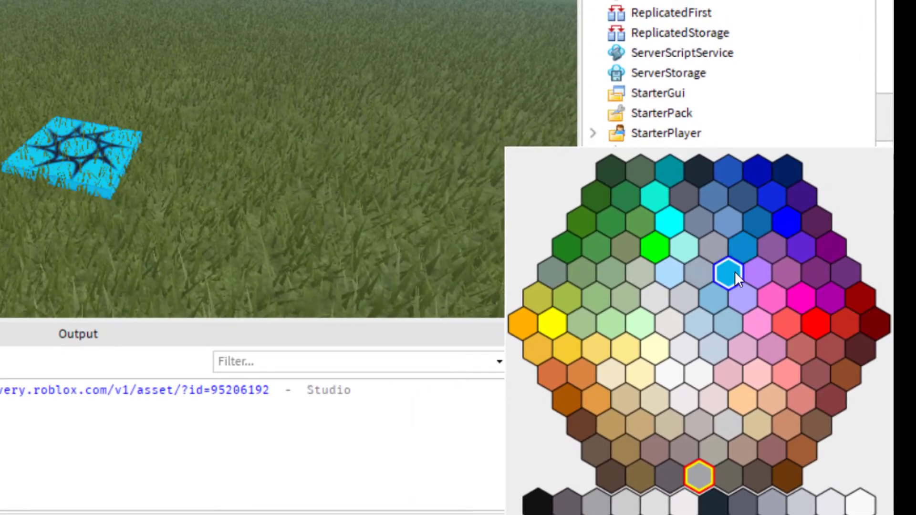
pyautogui.click(735, 272)
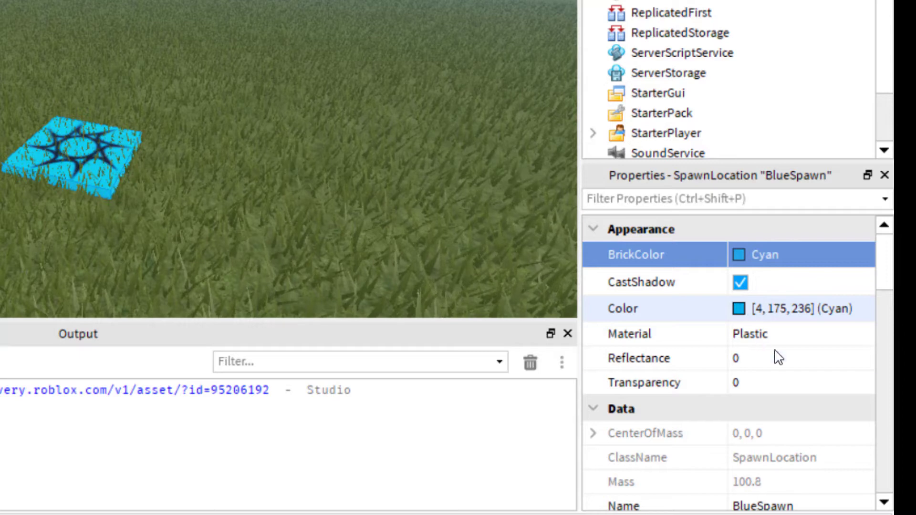
pyautogui.scroll(-5, 779, 358)
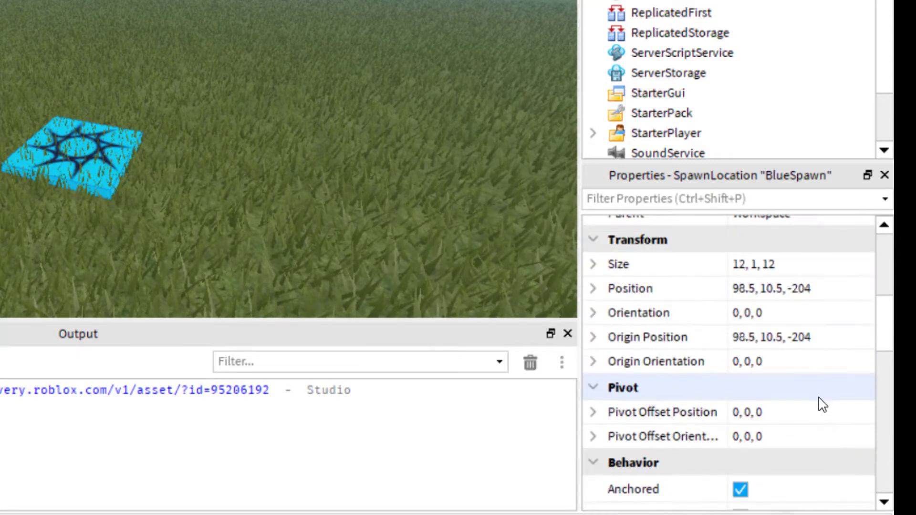
pyautogui.scroll(-10, 821, 404)
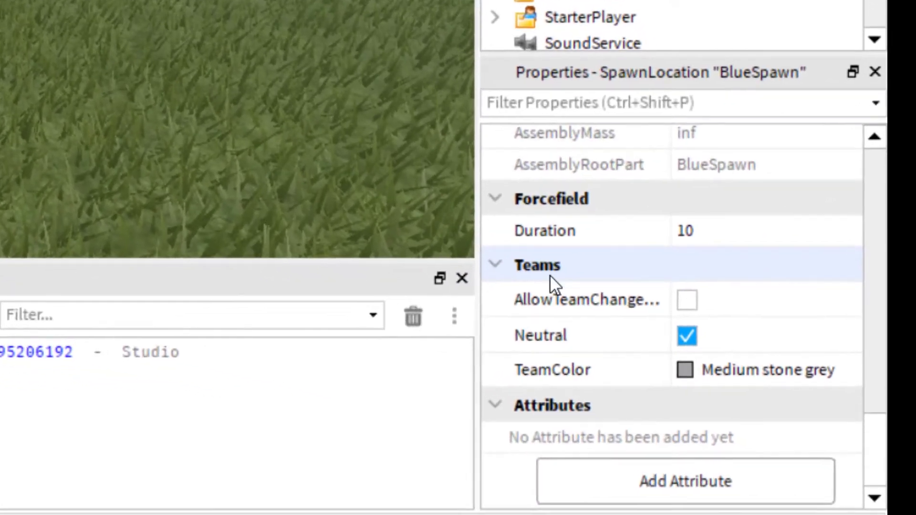
# Uncheck Neutral on BlueSpawn and set its TeamColor to Cyan
pyautogui.click(688, 337)
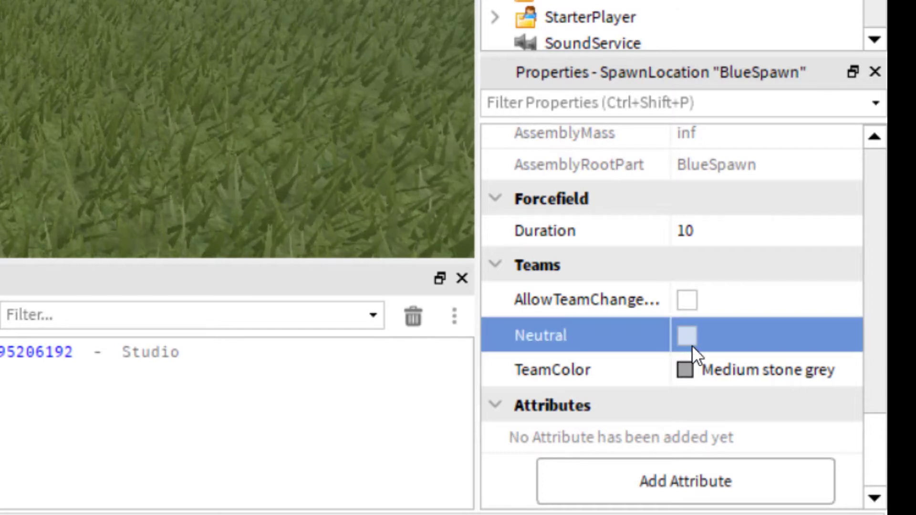
pyautogui.click(689, 371)
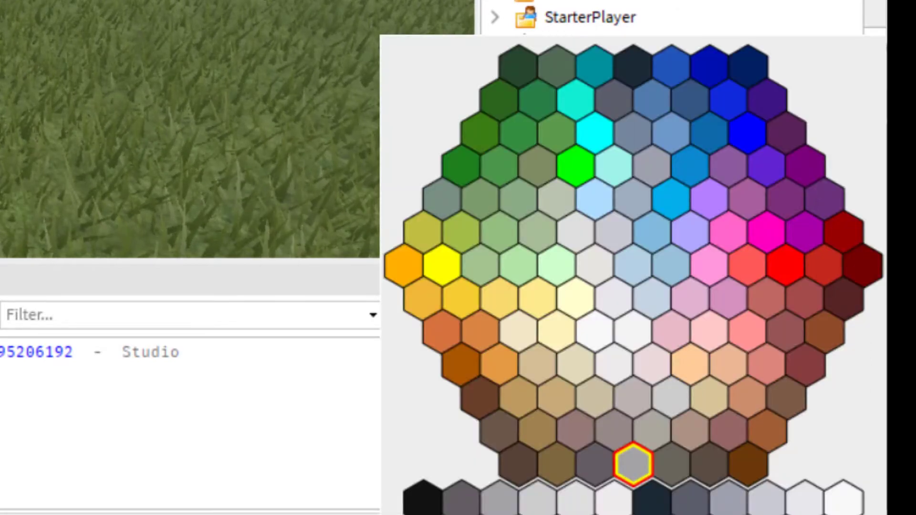
pyautogui.click(682, 204)
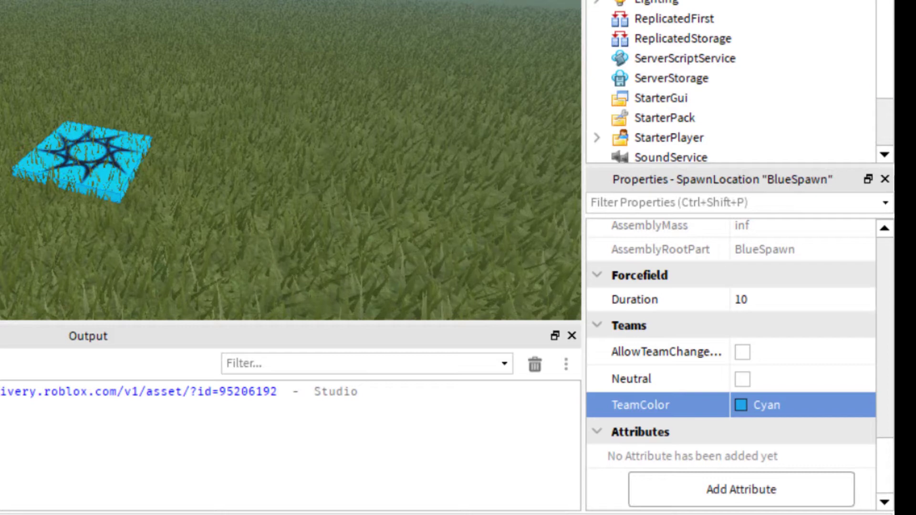
pyautogui.scroll(5, 826, 331)
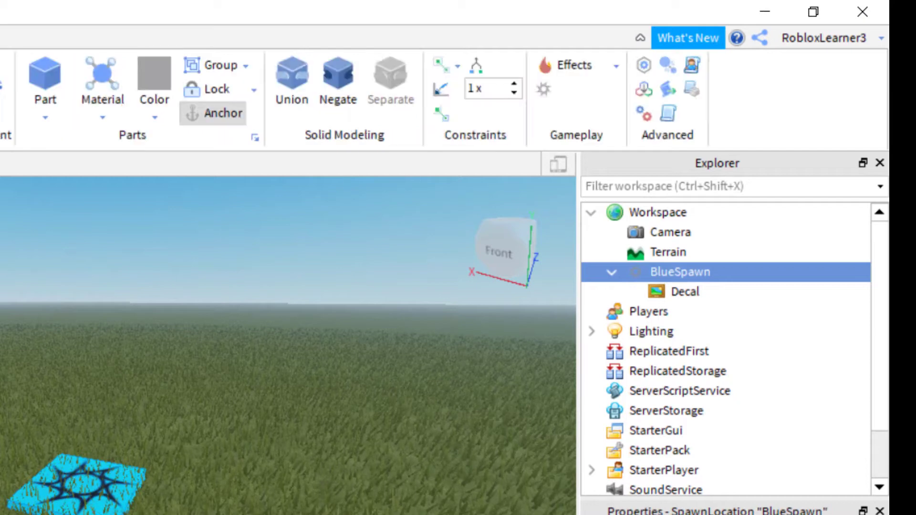
# Add a second spawn pad right of BlueSpawn and rename it RedSpawn
pyautogui.click(543, 90)
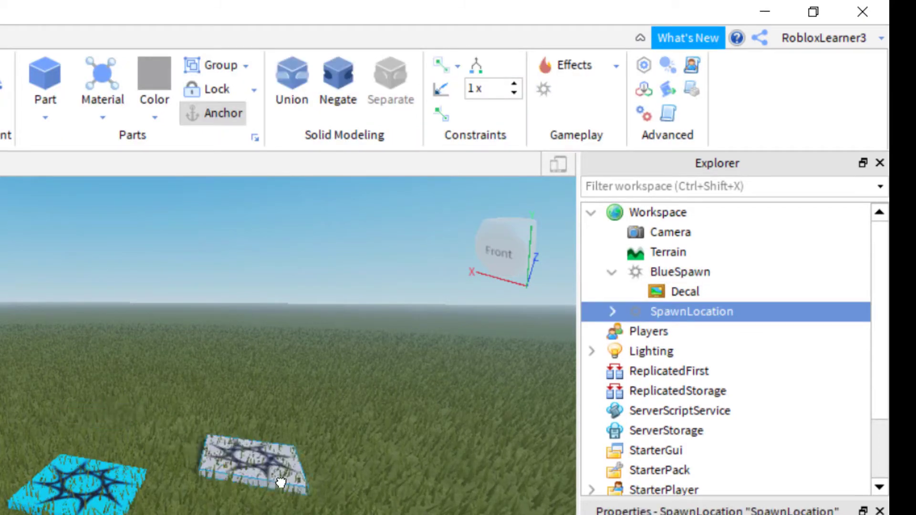
pyautogui.moveTo(281, 483); pyautogui.dragTo(296, 513)
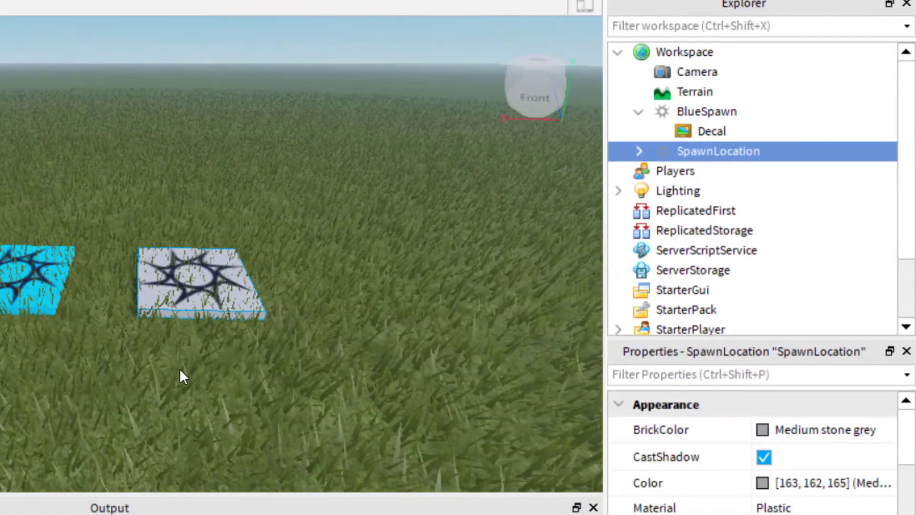
pyautogui.scroll(3, 181, 368)
pyautogui.scroll(5, 190, 367)
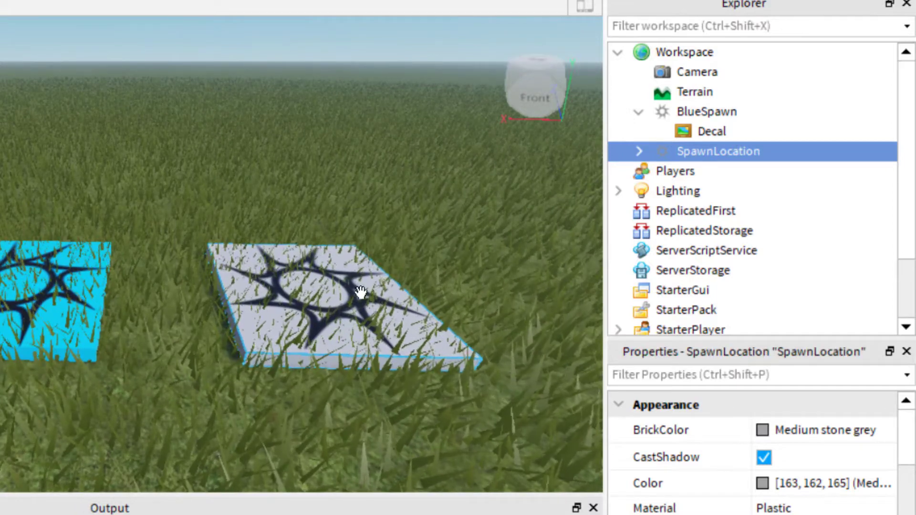
pyautogui.click(713, 151)
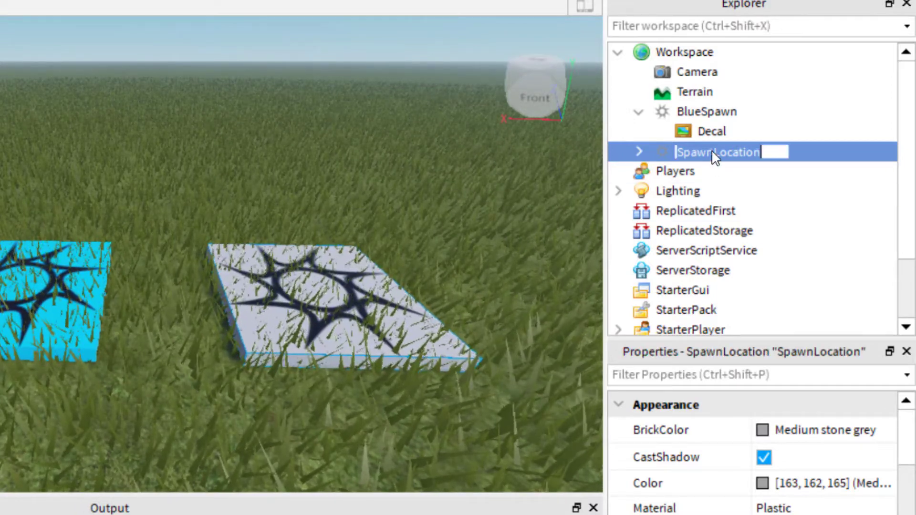
pyautogui.write('RedSpawn')
pyautogui.press('Return')
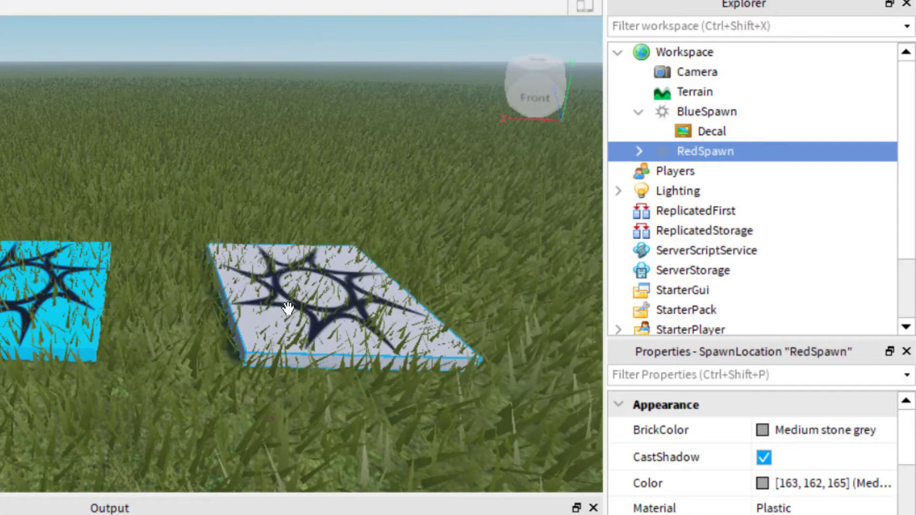
pyautogui.click(322, 297)
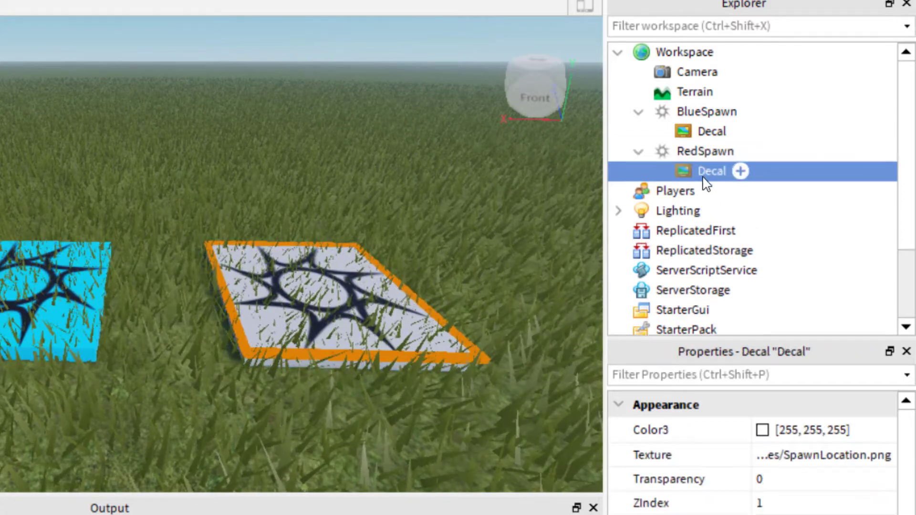
# Select the RedSpawn pad and set its BrickColor to Bright red
pyautogui.moveTo(188, 192); pyautogui.dragTo(465, 393)
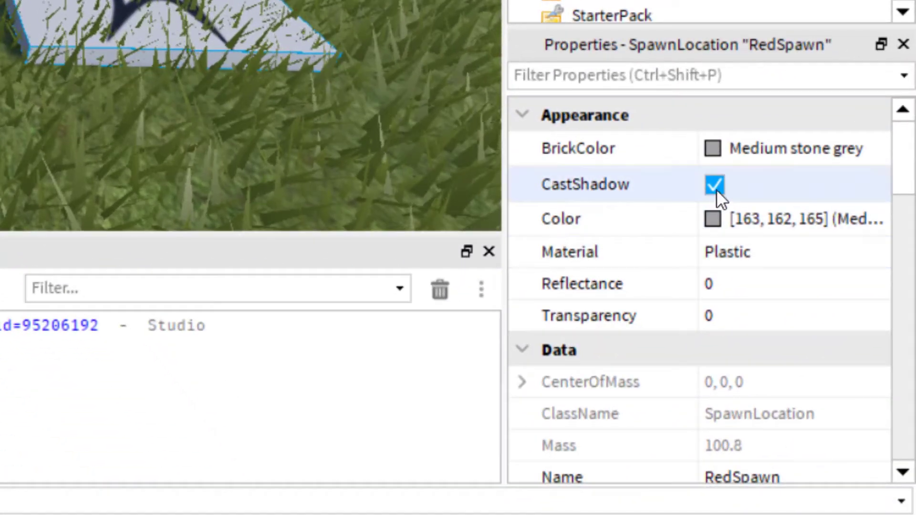
pyautogui.click(765, 150)
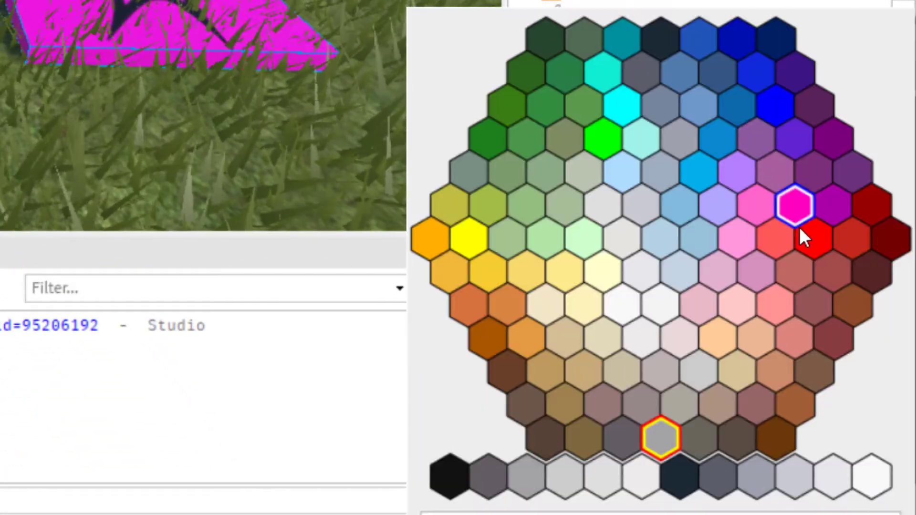
pyautogui.click(840, 235)
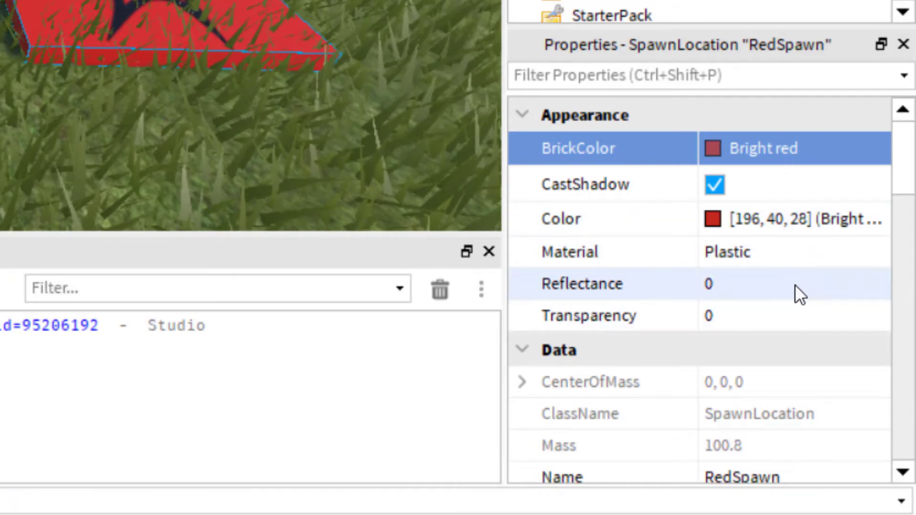
pyautogui.scroll(-10, 795, 285)
pyautogui.scroll(-5, 794, 284)
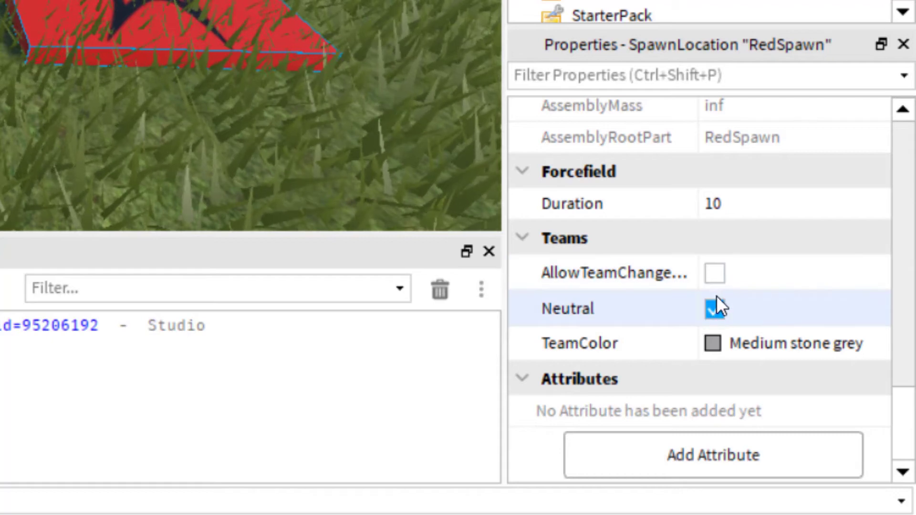
# Set RedSpawn's TeamColor to Bright red, then reselect the BlueSpawn pad
pyautogui.click(721, 343)
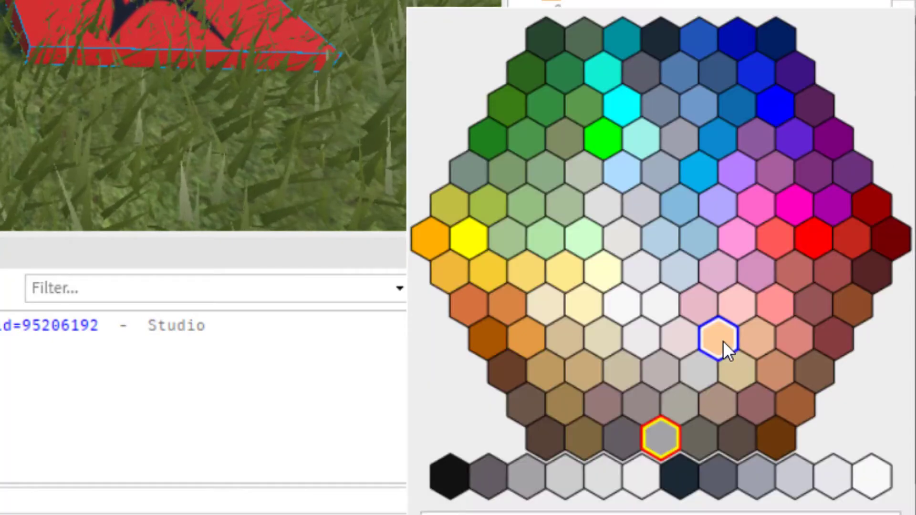
pyautogui.click(810, 243)
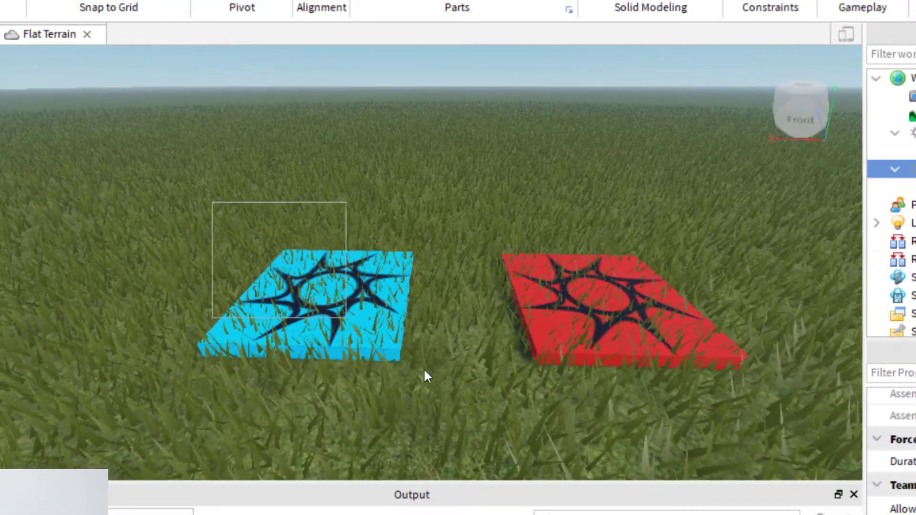
pyautogui.click(426, 376)
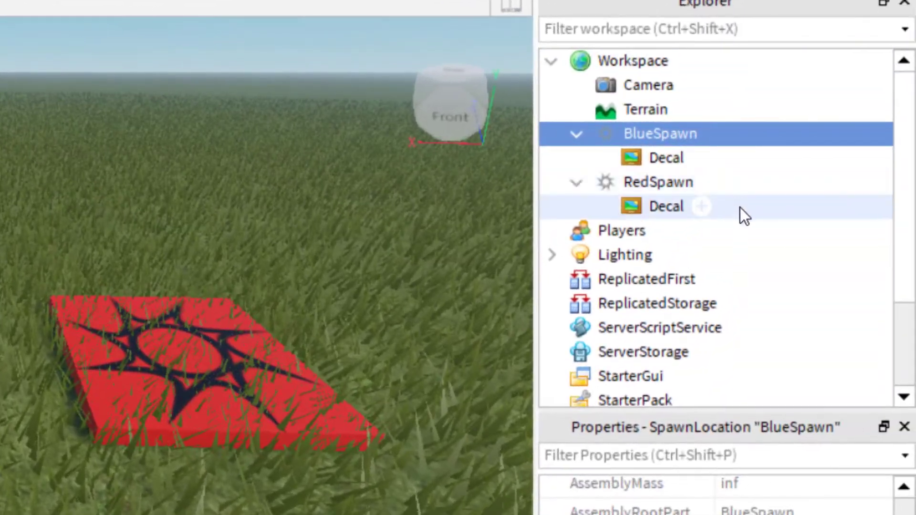
pyautogui.scroll(-3, 740, 207)
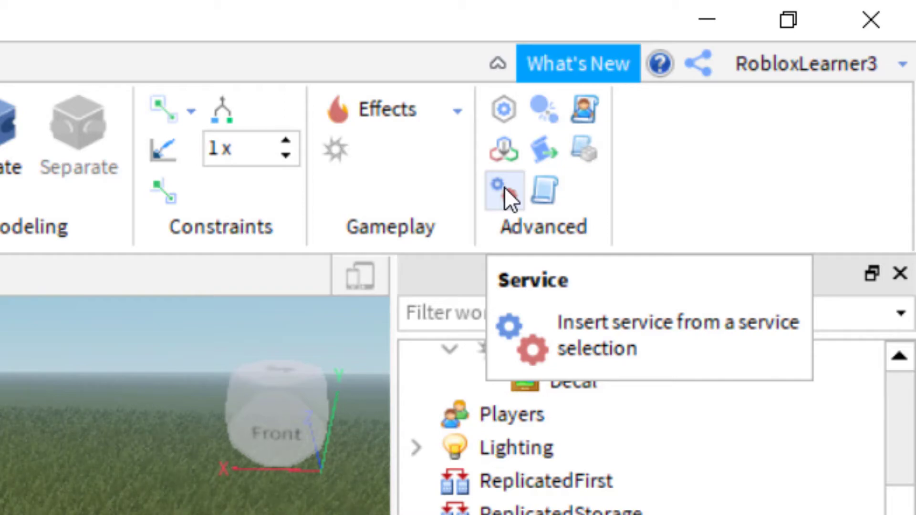
# Insert the Teams service from the Insert Service list
pyautogui.click(505, 188)
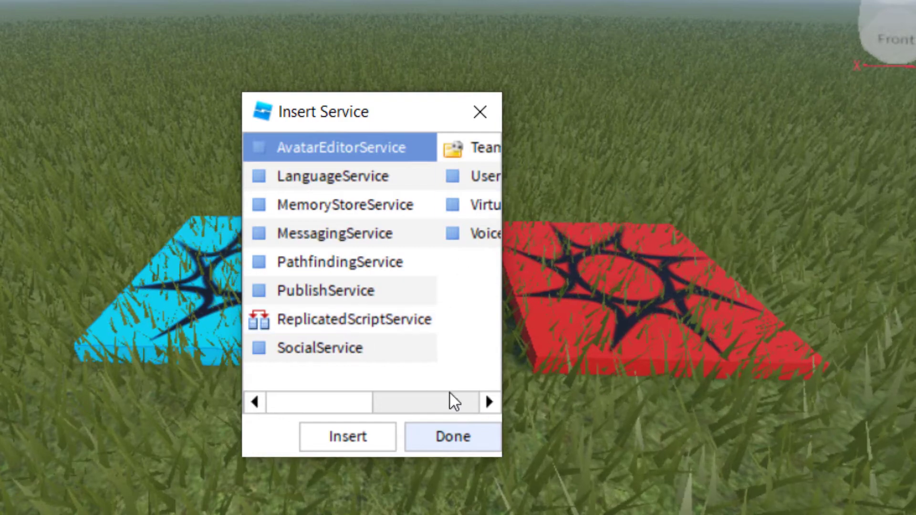
pyautogui.moveTo(374, 405); pyautogui.dragTo(439, 405)
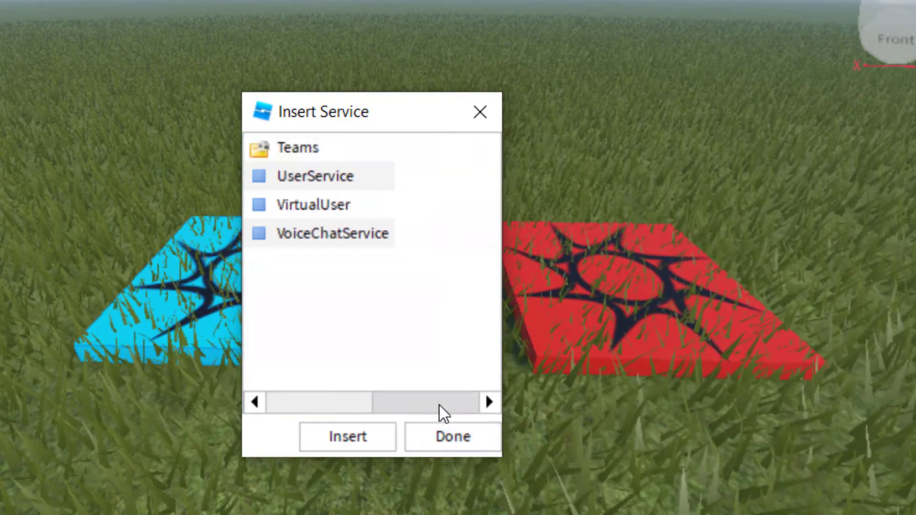
pyautogui.click(298, 151)
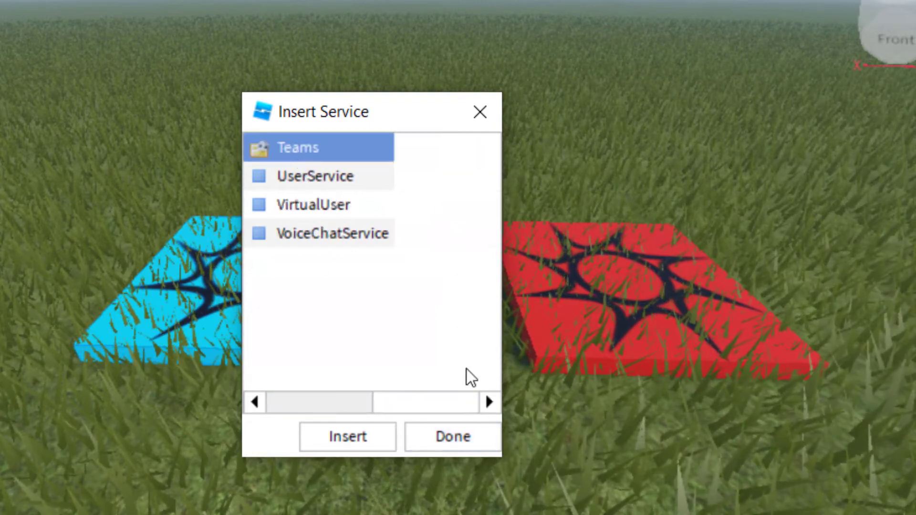
pyautogui.click(364, 437)
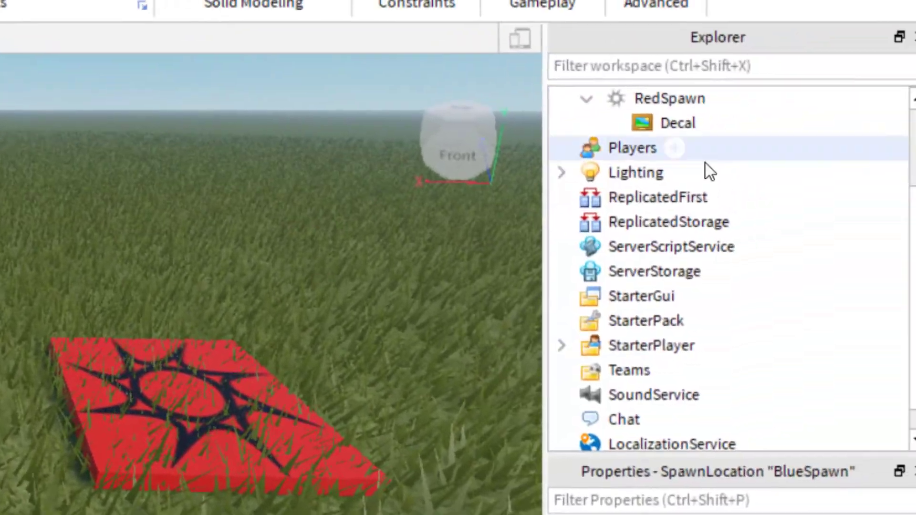
pyautogui.scroll(2, 705, 169)
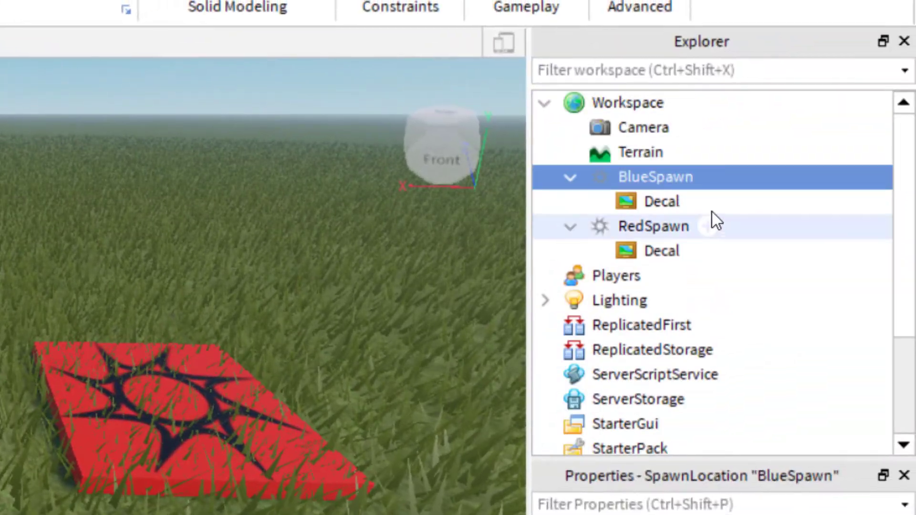
# Insert a new Team object under the Teams service
pyautogui.scroll(-2, 717, 220)
pyautogui.scroll(2, 685, 160)
pyautogui.scroll(-2, 676, 132)
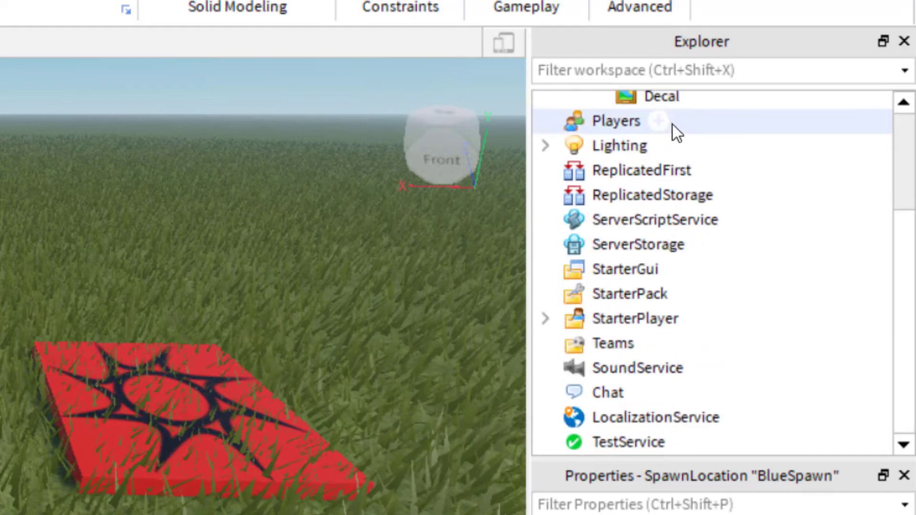
pyautogui.click(611, 345)
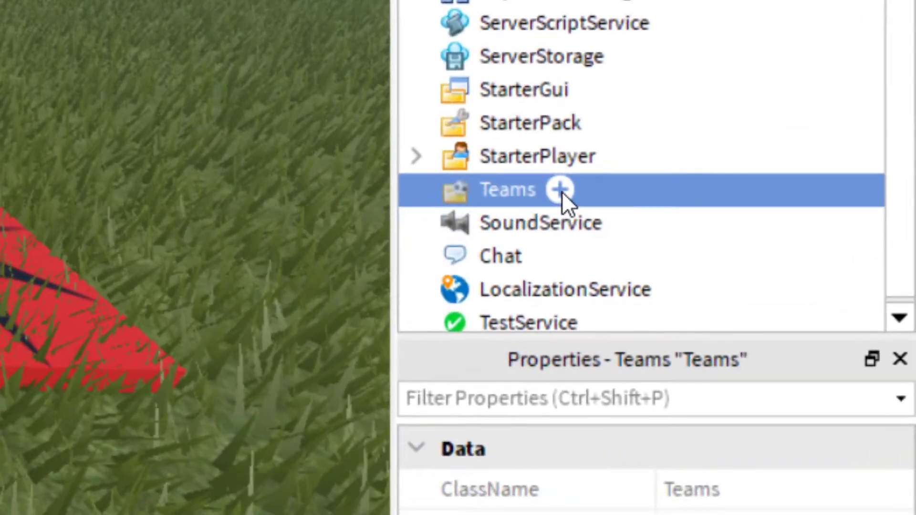
pyautogui.click(560, 189)
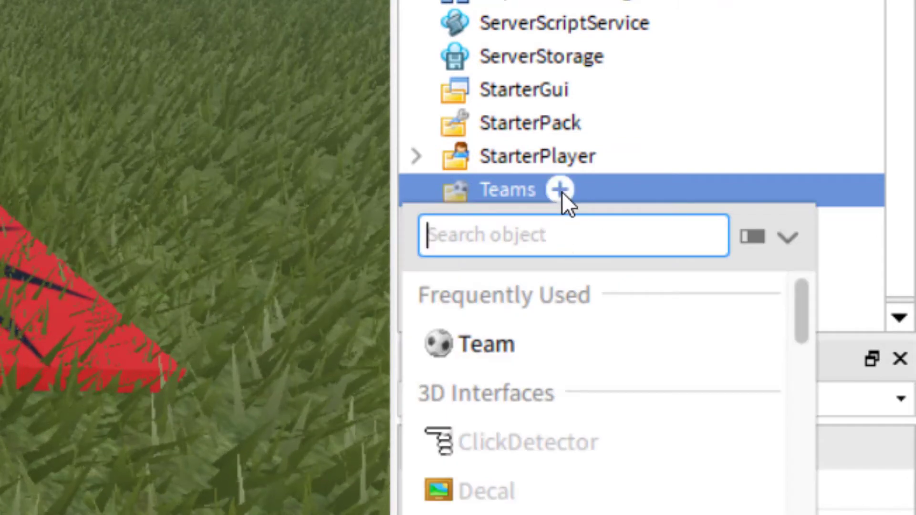
pyautogui.write('tea')
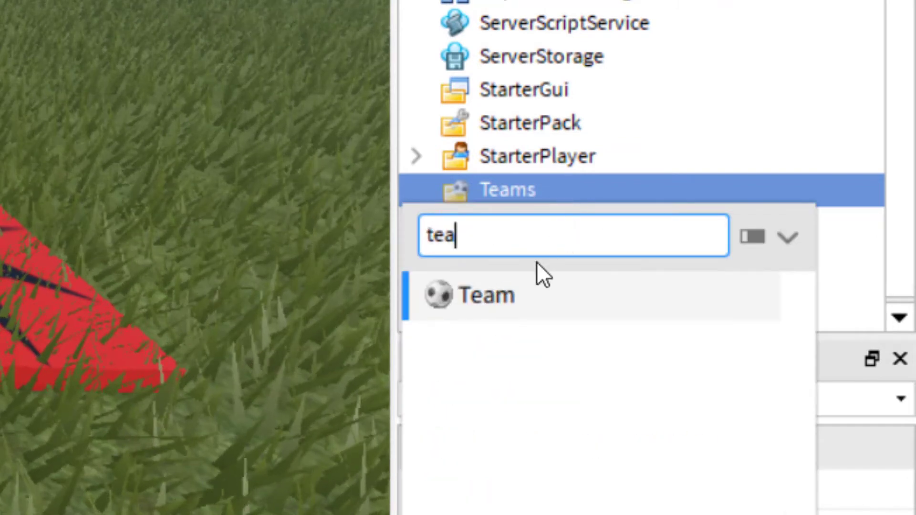
pyautogui.click(503, 305)
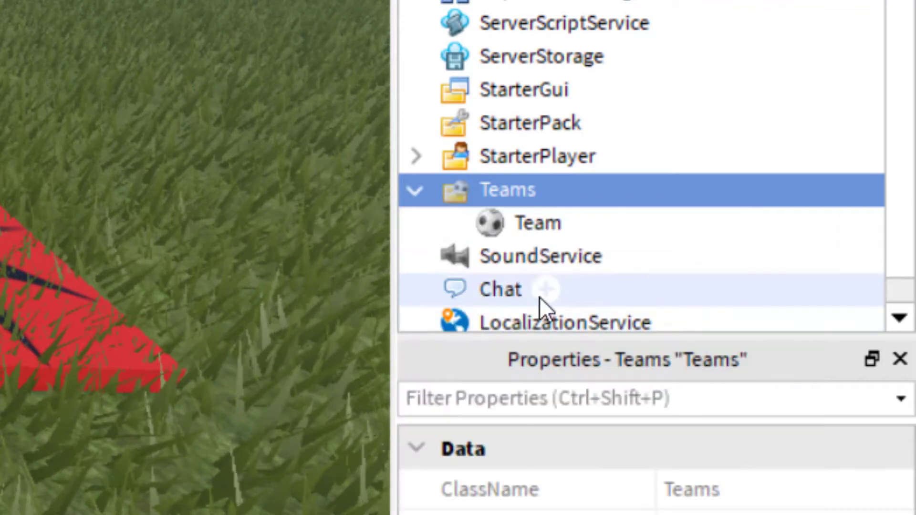
# Rename the new team to Blue and set its TeamColor to Cyan
pyautogui.click(545, 227)
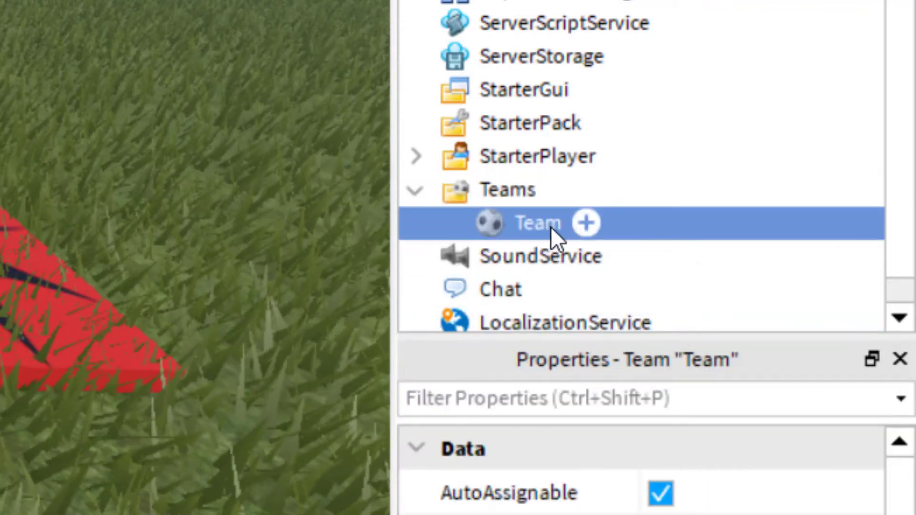
pyautogui.click(539, 229)
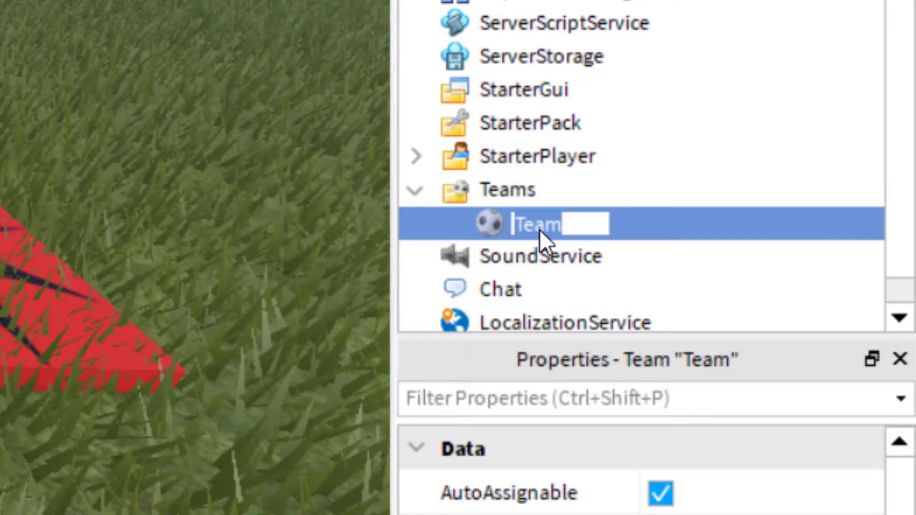
pyautogui.write('Blue')
pyautogui.press('Return')
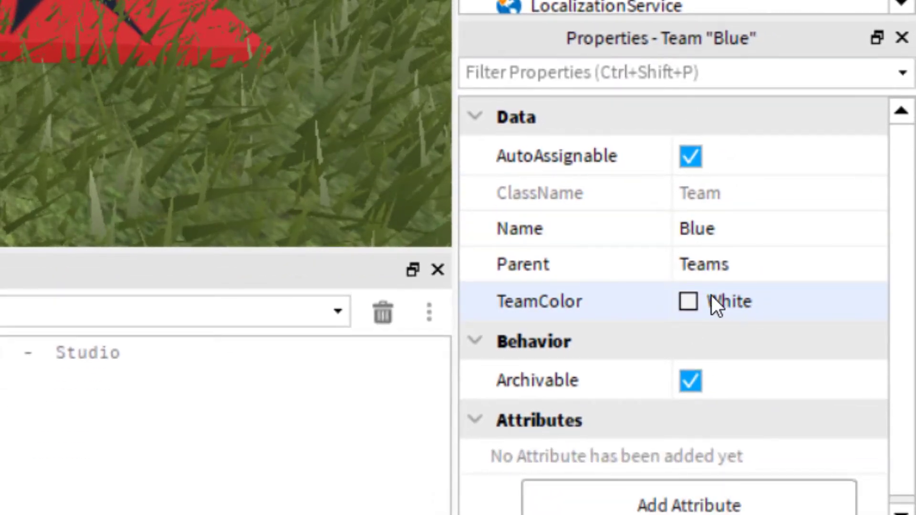
pyautogui.click(712, 294)
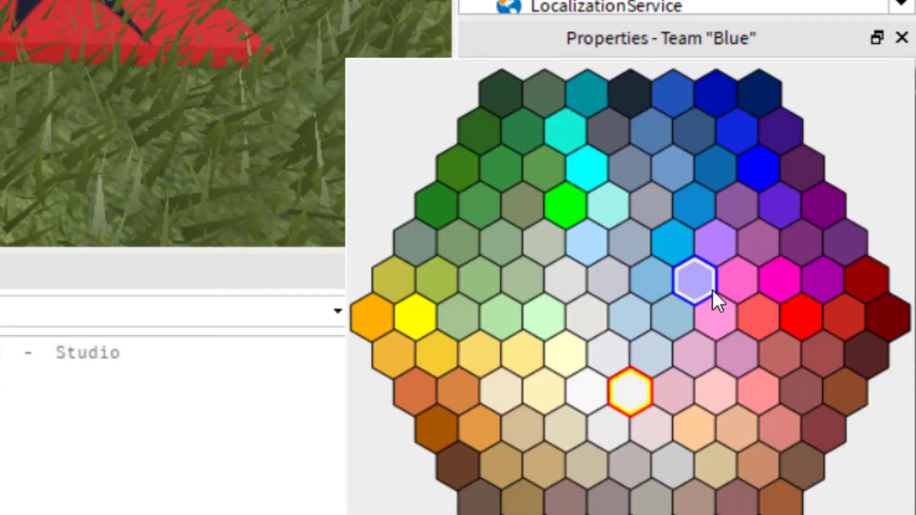
pyautogui.click(671, 250)
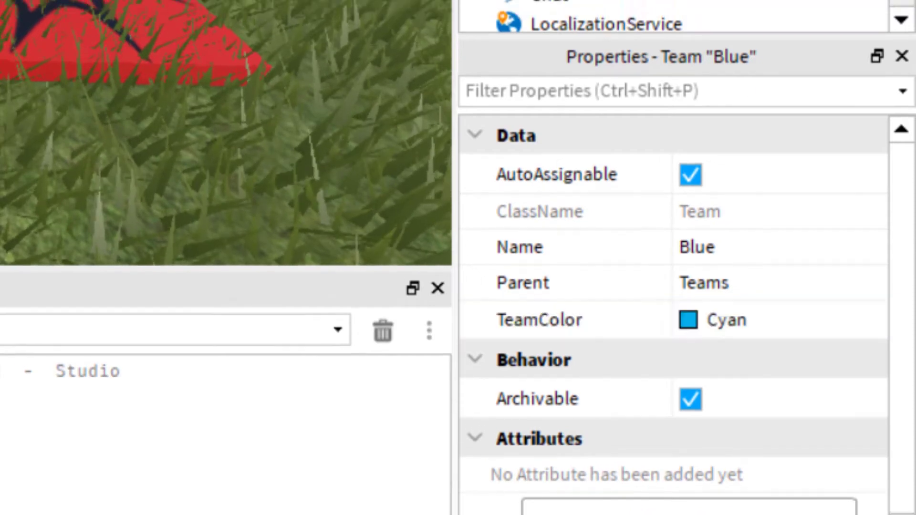
pyautogui.click(568, 153)
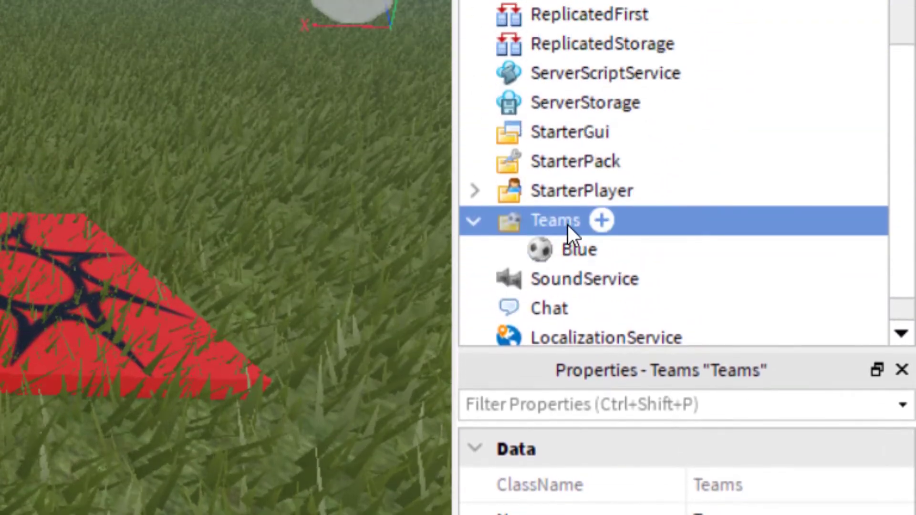
# Insert another Team under Teams, name it Red, and set its TeamColor to Bright red
pyautogui.click(606, 221)
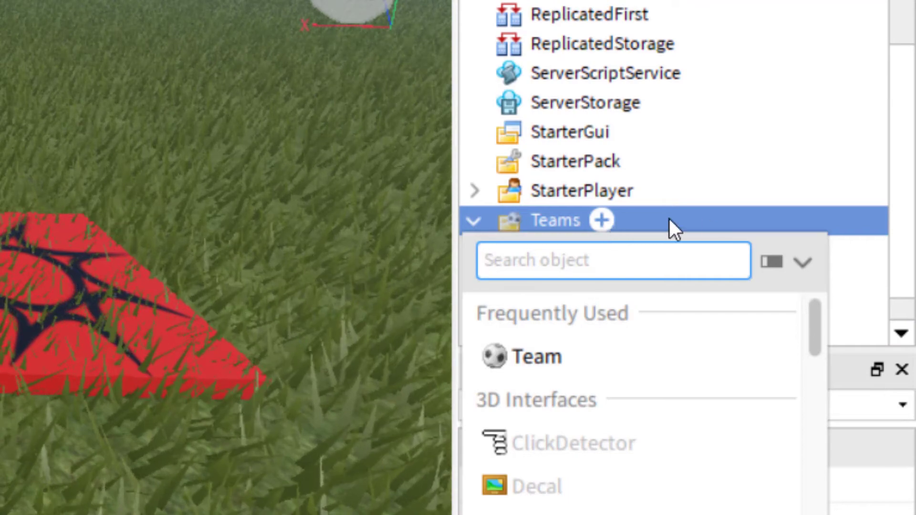
pyautogui.click(568, 365)
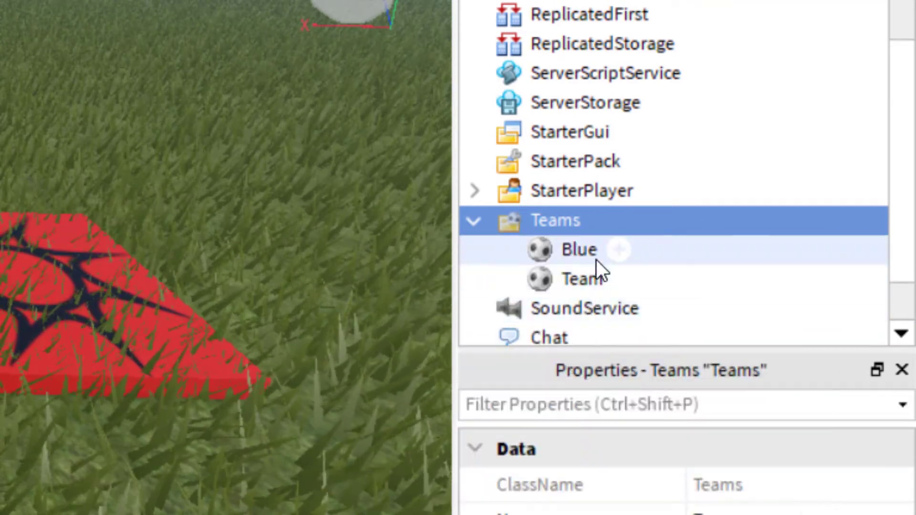
pyautogui.click(597, 286)
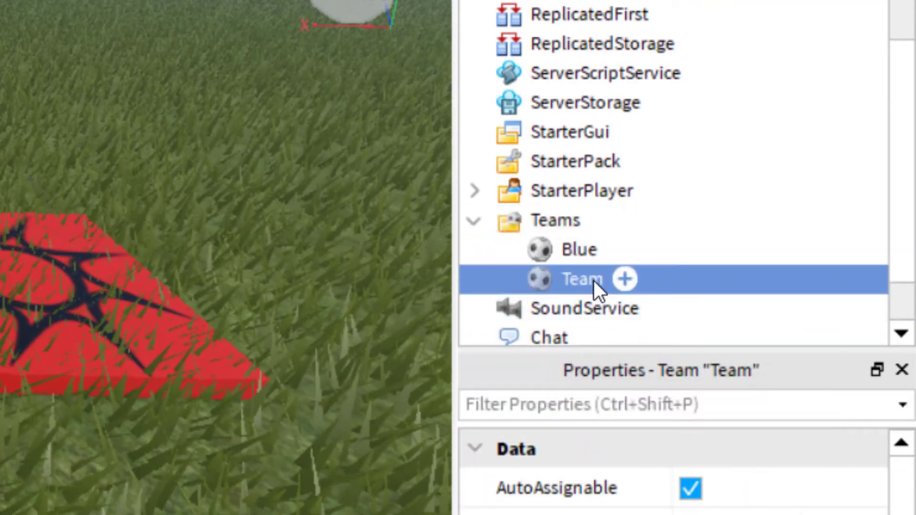
pyautogui.click(593, 280)
pyautogui.write('Red')
pyautogui.press('Return')
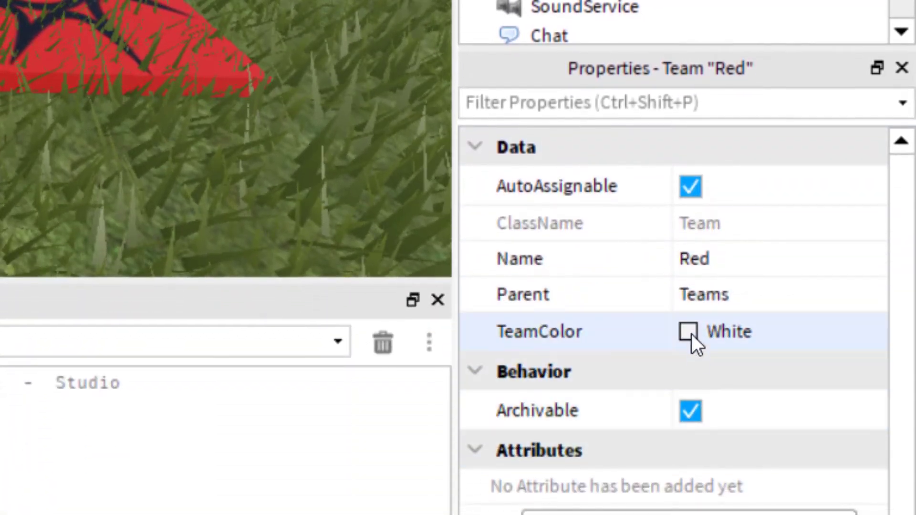
pyautogui.click(708, 334)
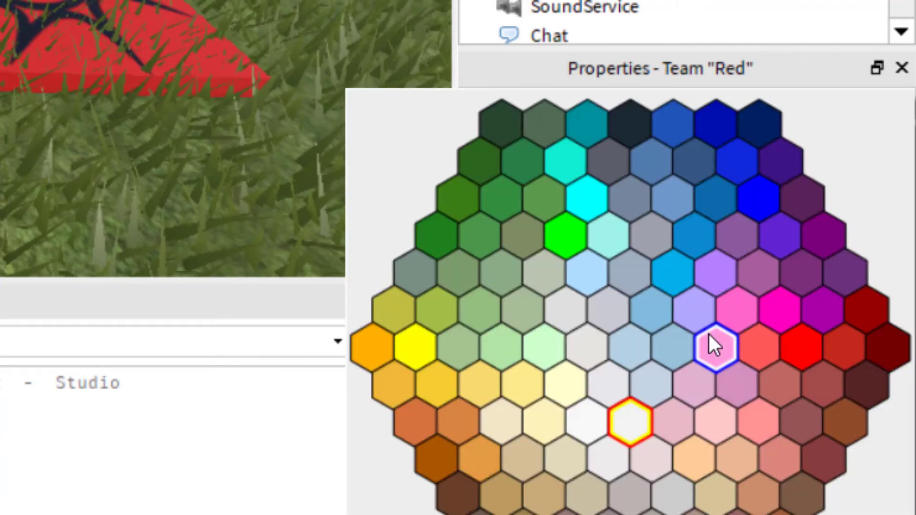
pyautogui.click(841, 347)
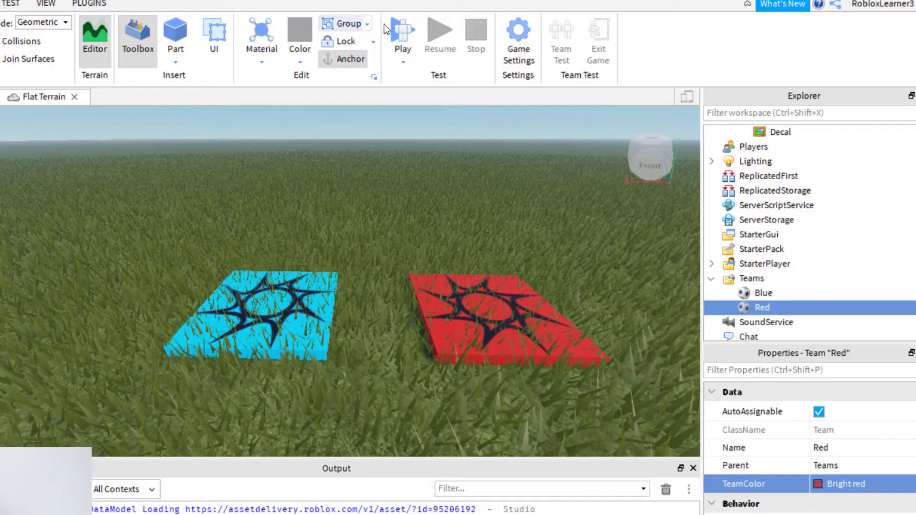
# Play-test the place, confirm the player spawns on the cyan pad in the Blue team, then stop
pyautogui.click(403, 33)
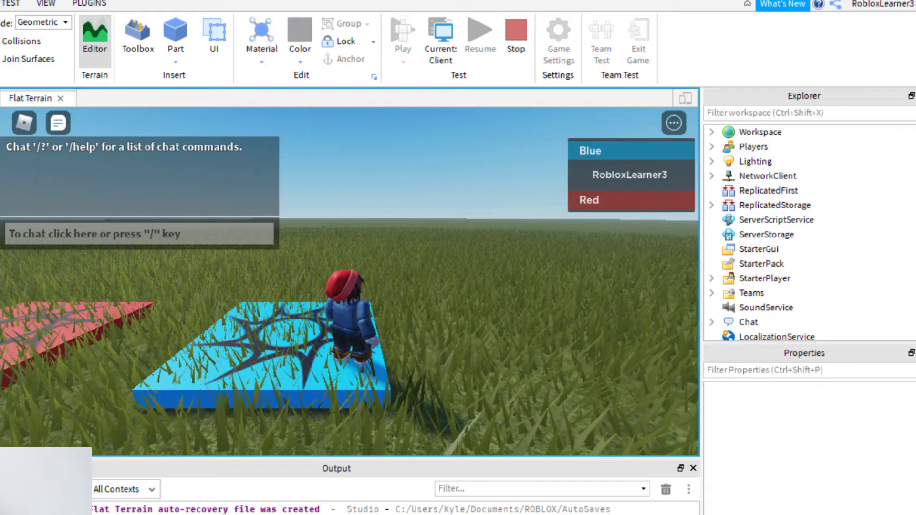
pyautogui.click(522, 29)
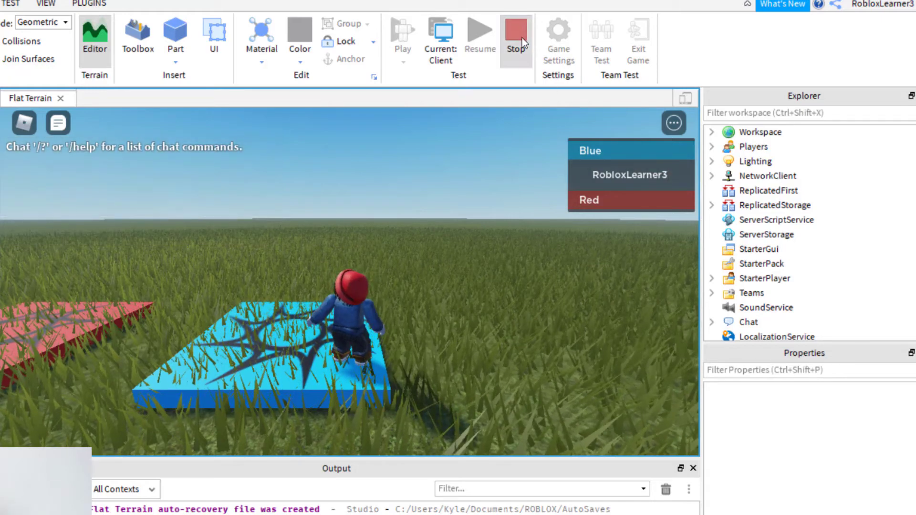
pyautogui.click(325, 358)
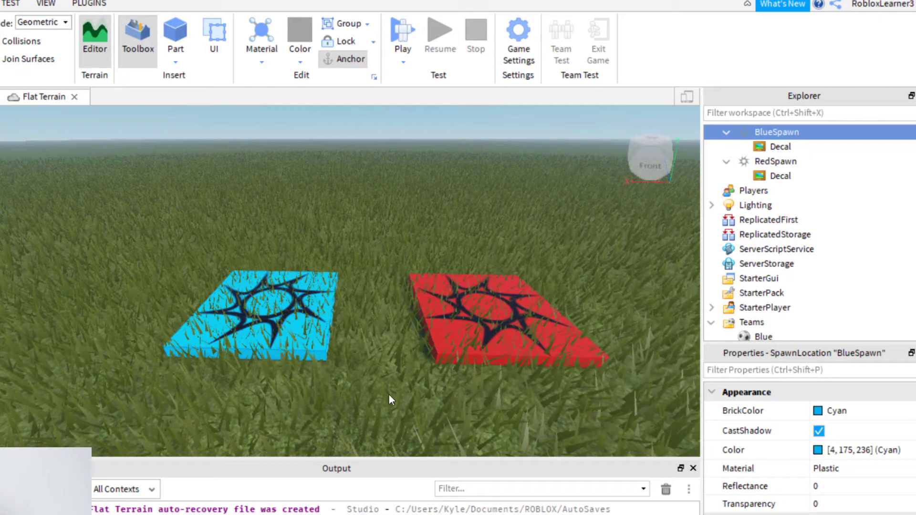
# Delete the BlueSpawn pad, start a play test, then uncheck Neutral under Teams for RedSpawn
pyautogui.press('Delete')
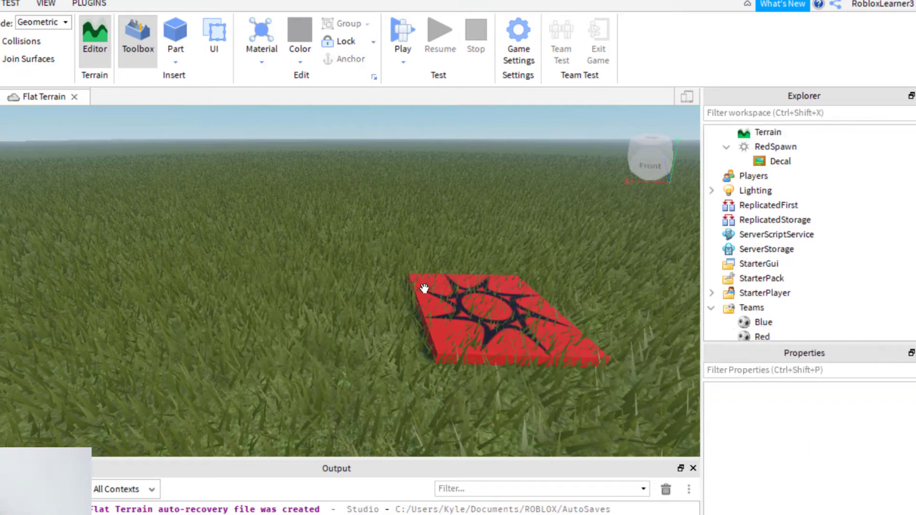
pyautogui.click(406, 38)
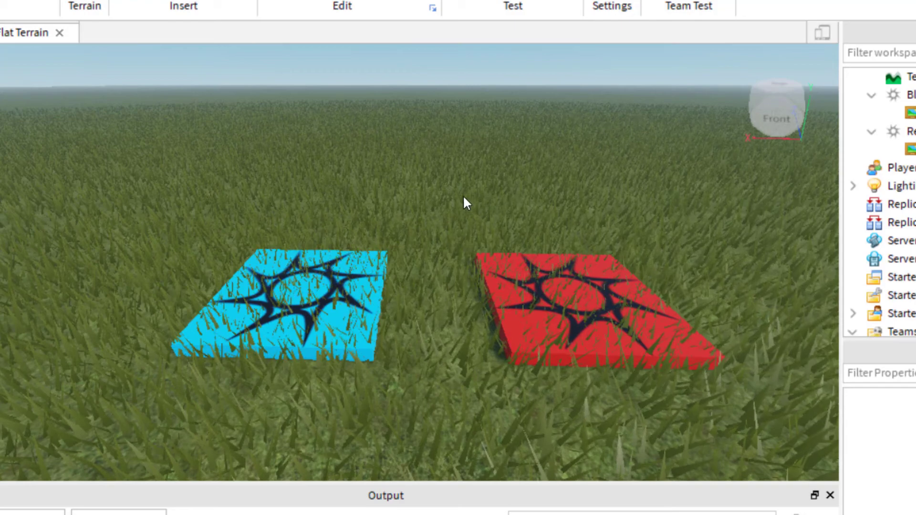
pyautogui.moveTo(465, 200); pyautogui.dragTo(714, 408)
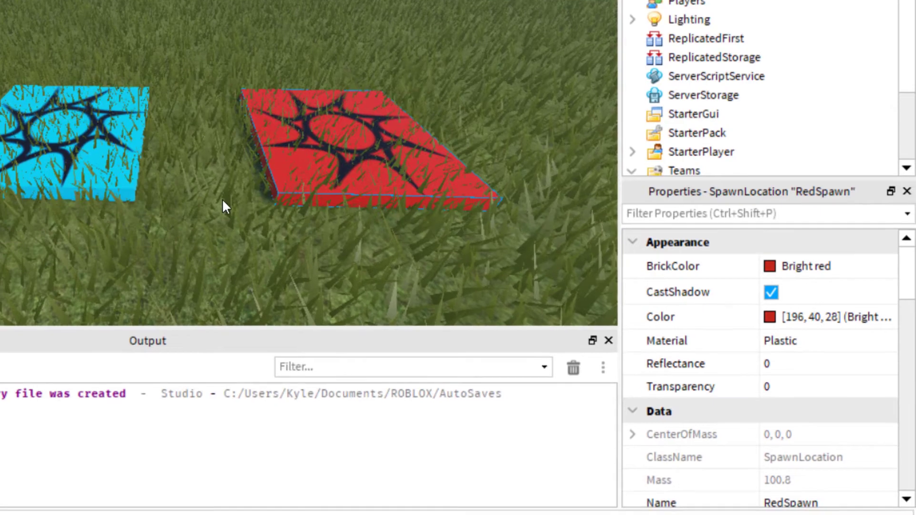
pyautogui.moveTo(225, 53); pyautogui.dragTo(499, 237)
pyautogui.scroll(-10, 818, 356)
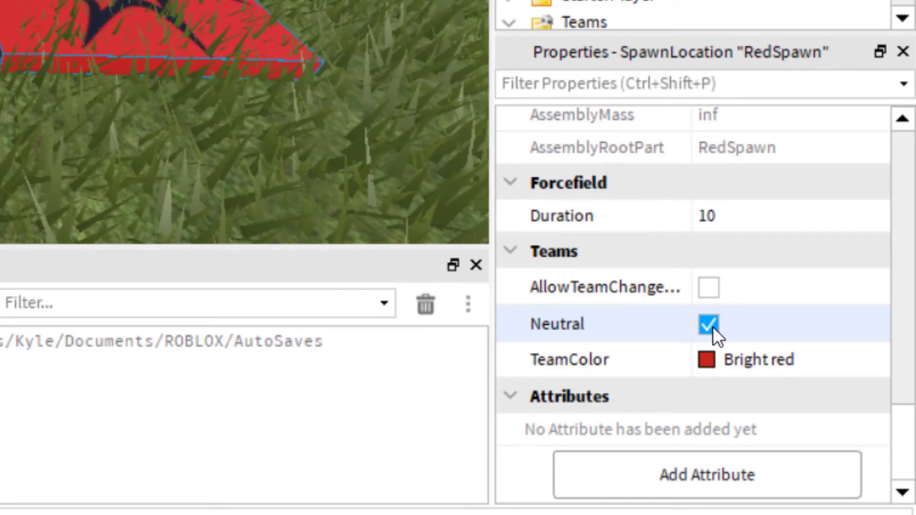
pyautogui.click(708, 324)
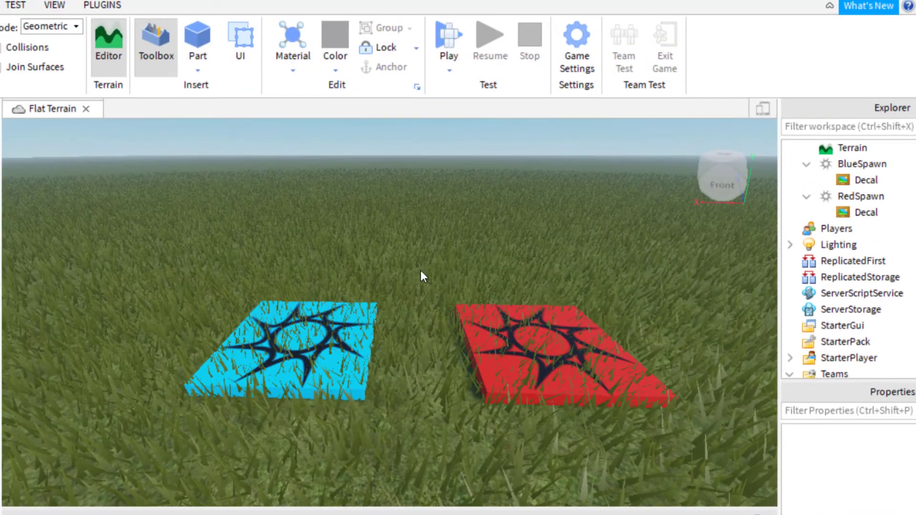
# Launch a new play test with the Home tab's Play button
pyautogui.click(449, 45)
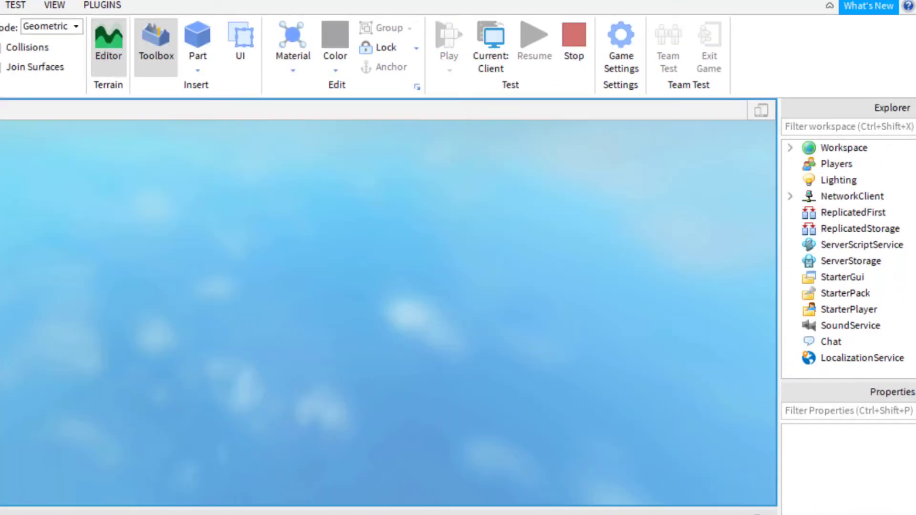